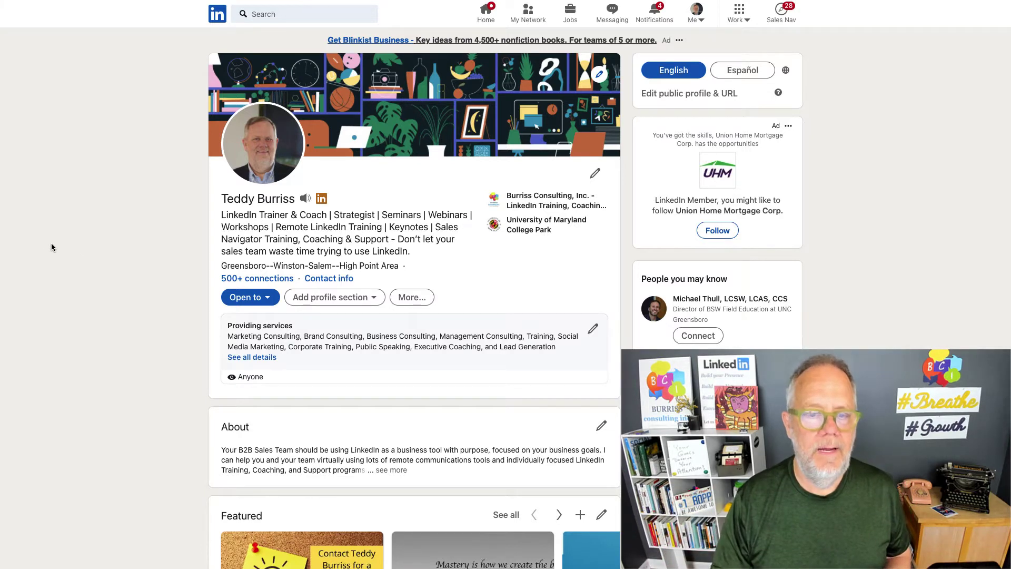
- Search for the Goodwill Industries LinkedIn trainer by first name and open the additional actions on that connection's profile
click(259, 15)
text(randy)
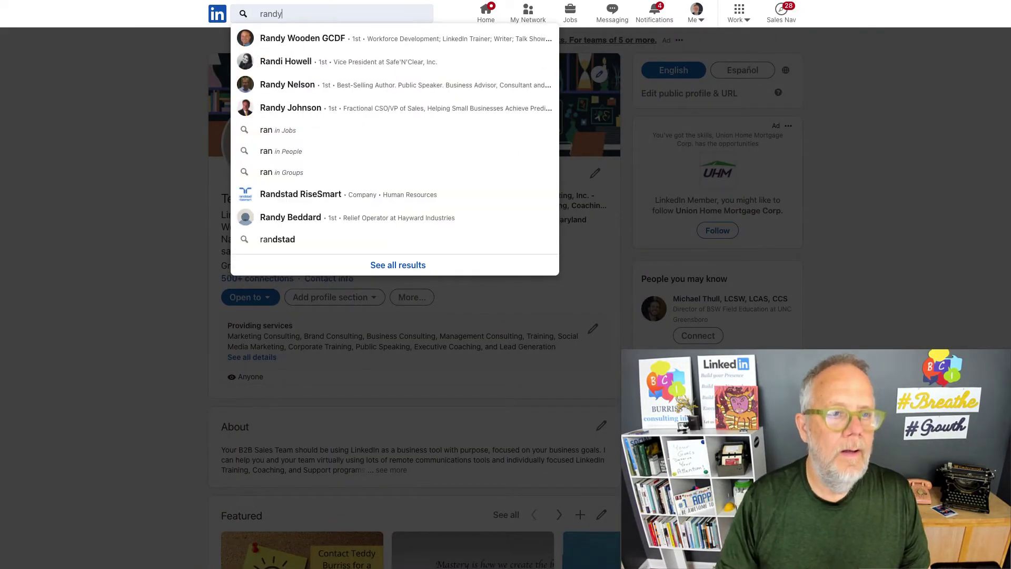
click(295, 37)
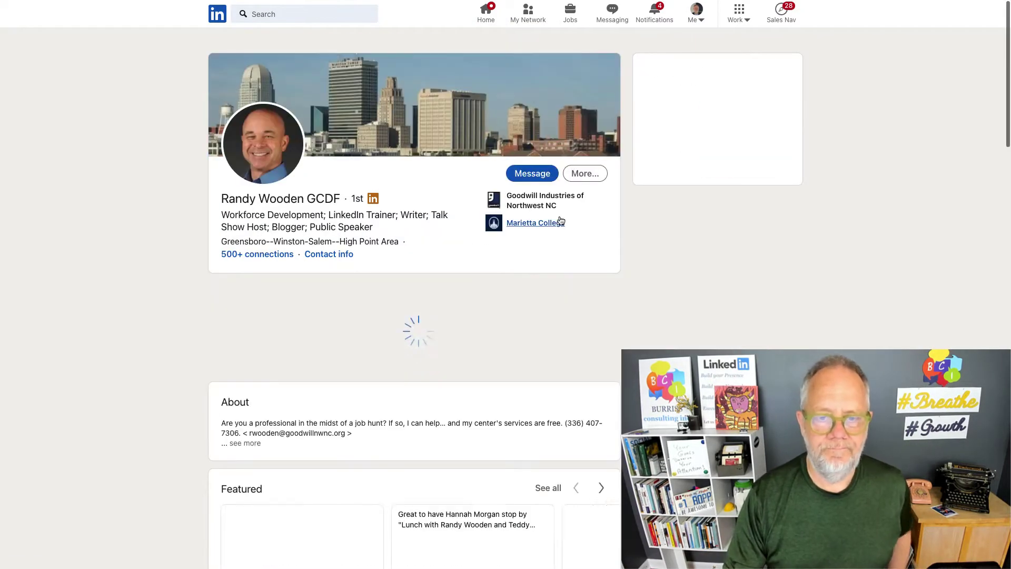
click(595, 178)
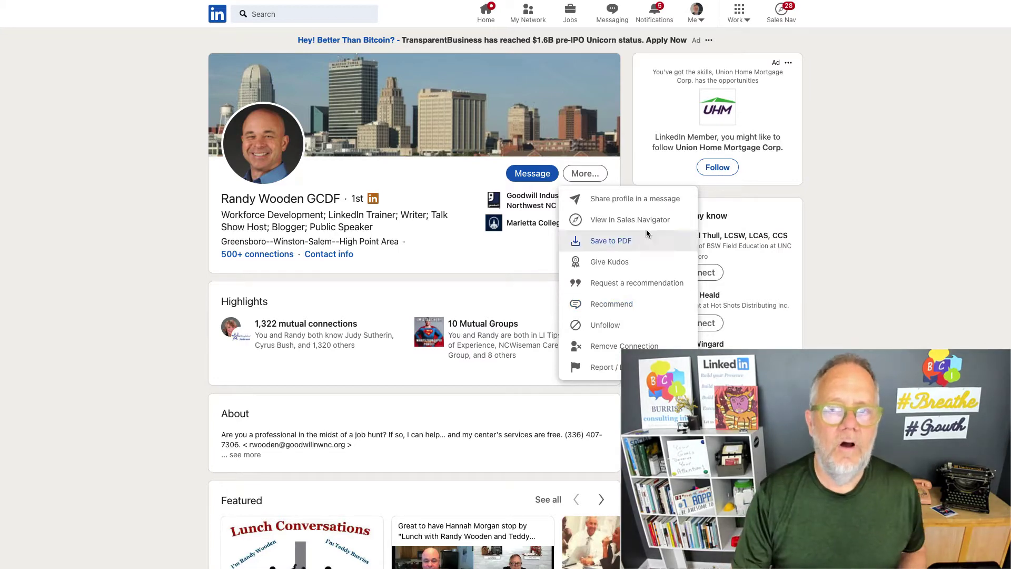
- Go to your own profile and review the given recommendations in its Recommendations section
click(697, 12)
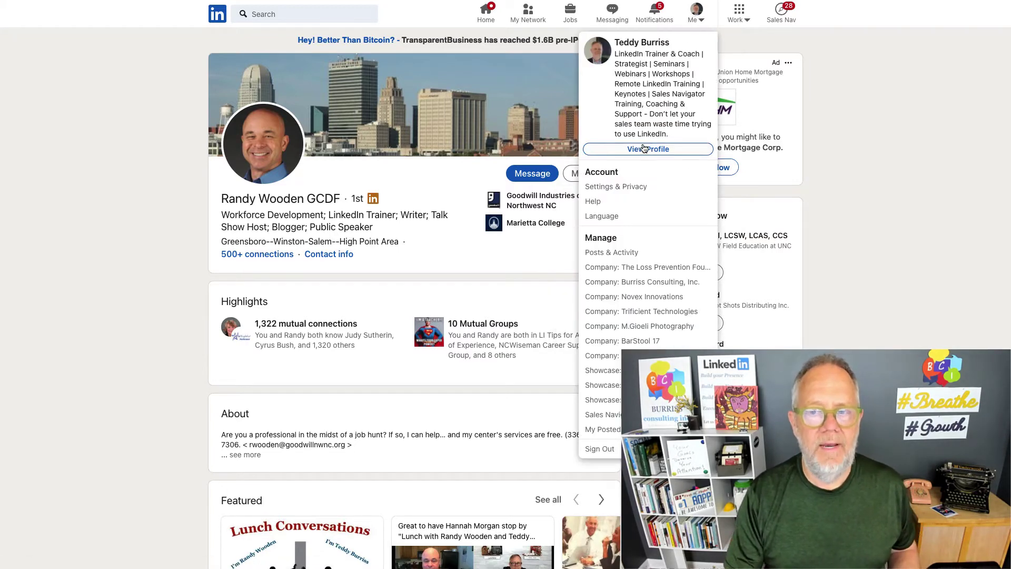
click(649, 149)
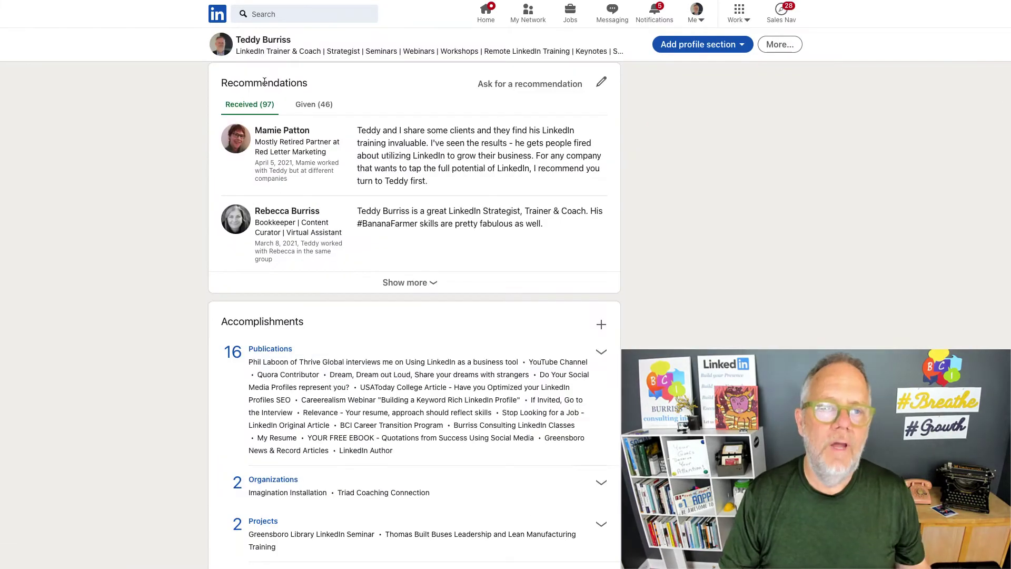
double_click(250, 84)
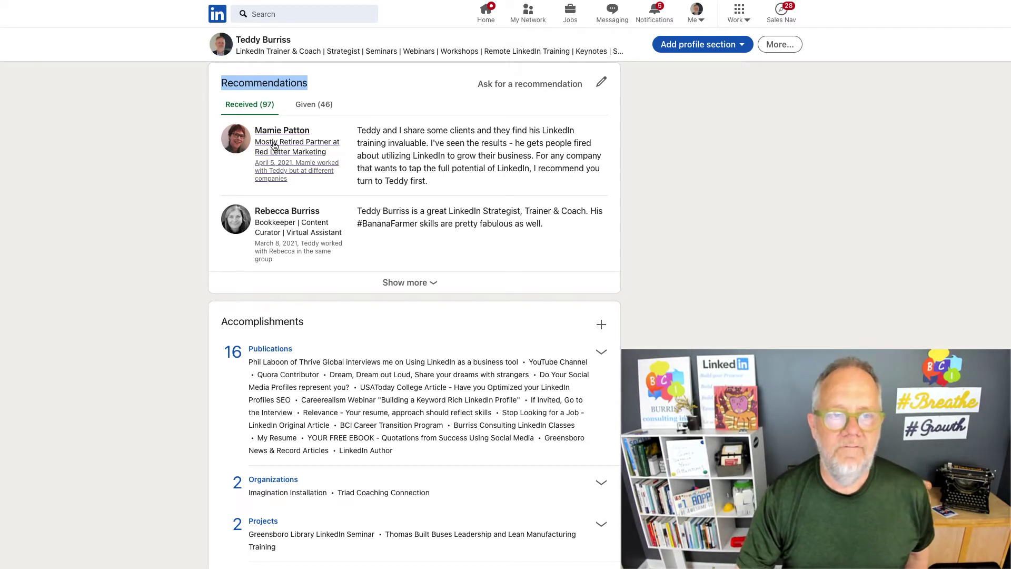
click(319, 104)
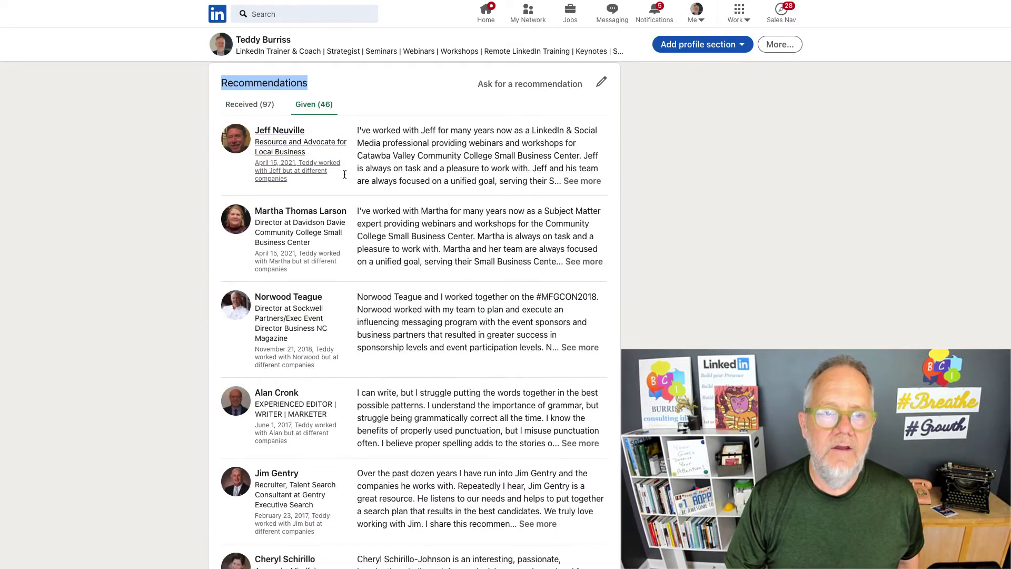
scroll(386, 252, down, 2)
scroll(386, 252, down, 5)
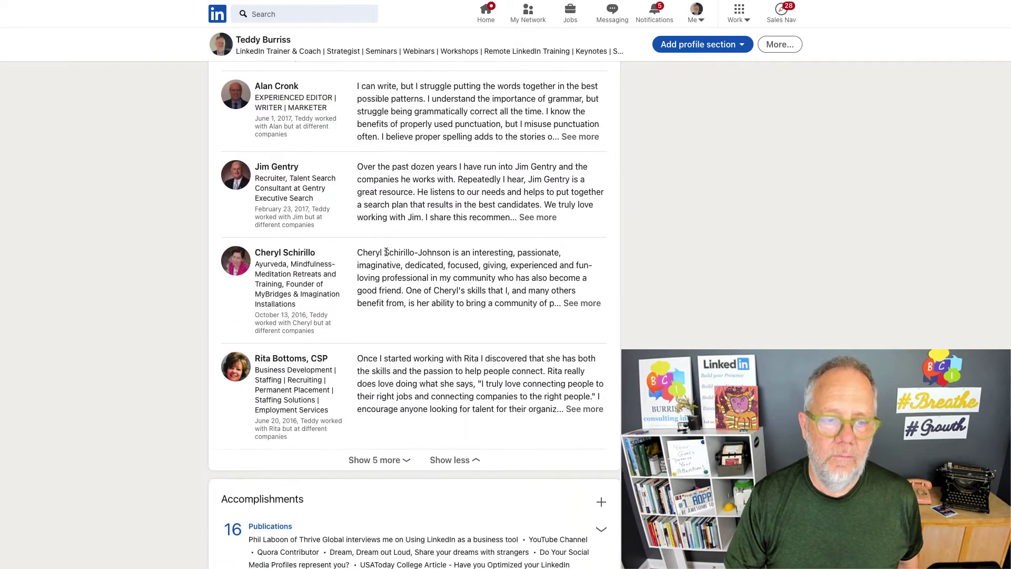
scroll(386, 252, up, 5)
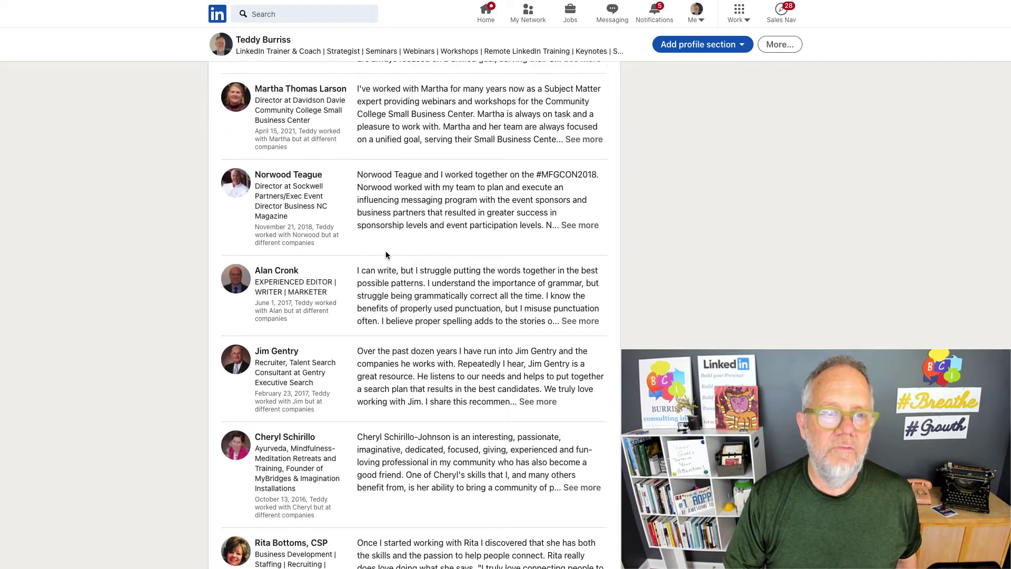
scroll(386, 254, down, 1)
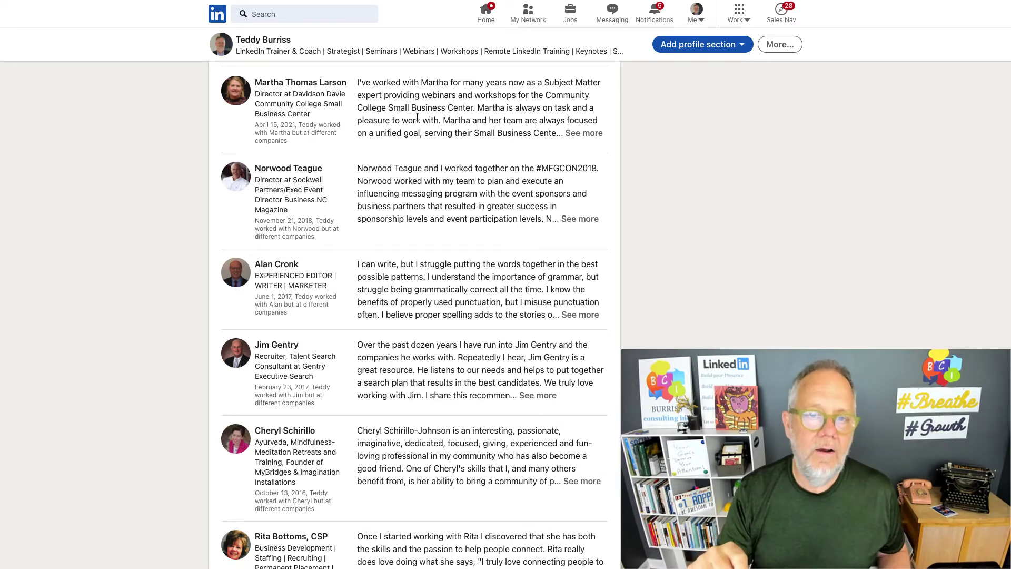
scroll(417, 117, up, 5)
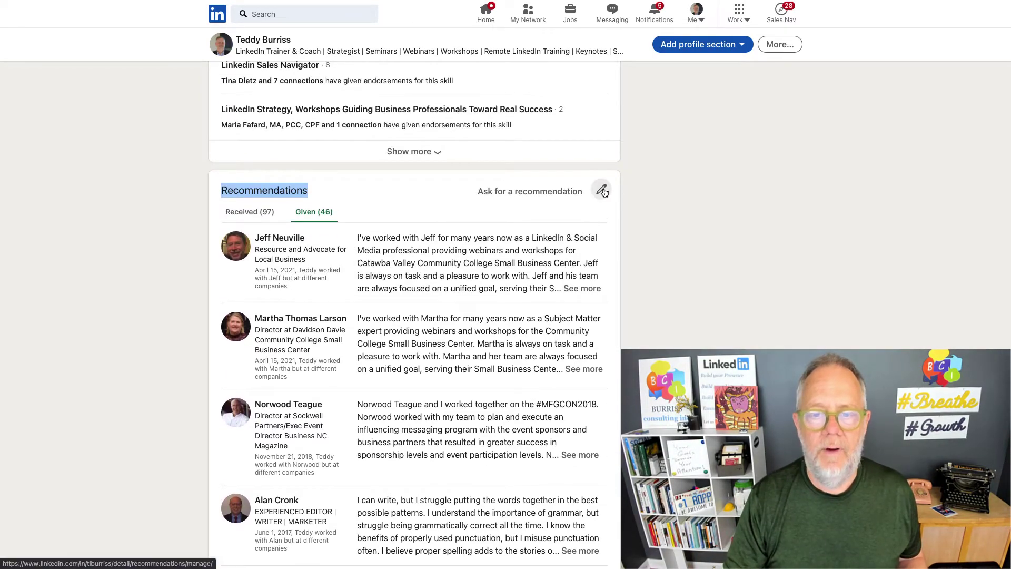
- Open the recommendations manager and browse the given recommendations down to the one dated November 7, 2015
click(602, 191)
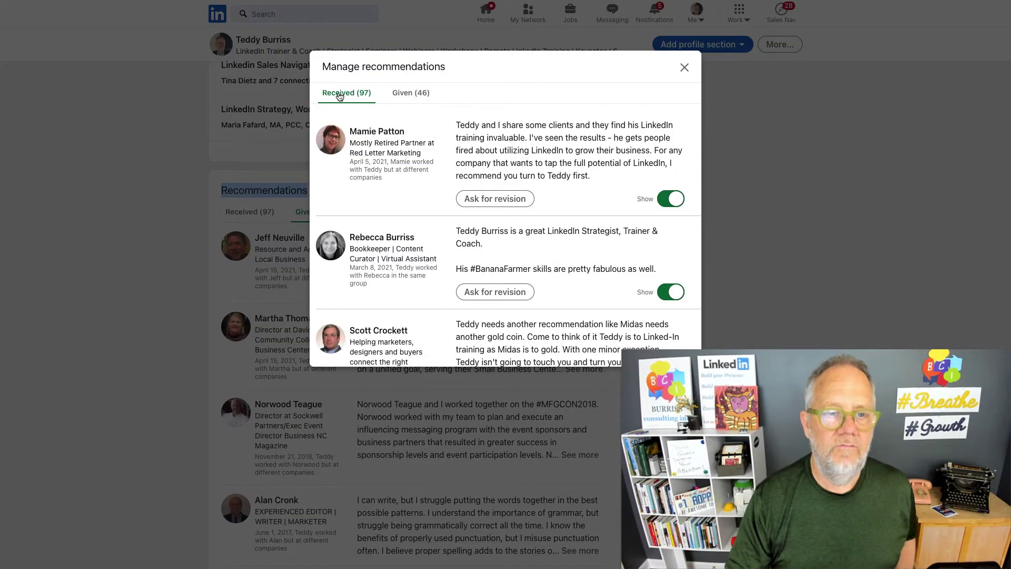
click(406, 93)
scroll(487, 224, down, 5)
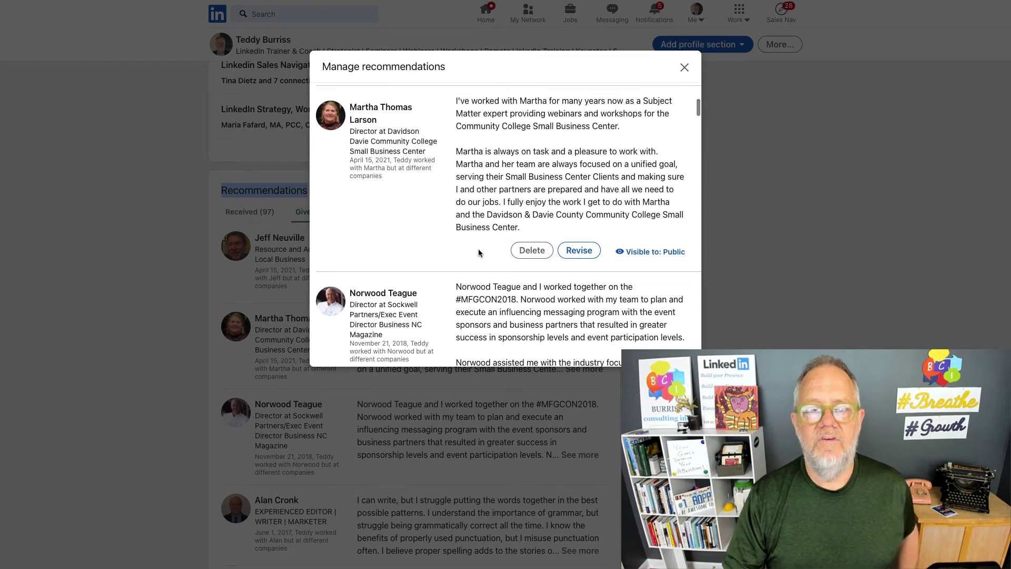
scroll(478, 249, down, 20)
scroll(480, 252, down, 15)
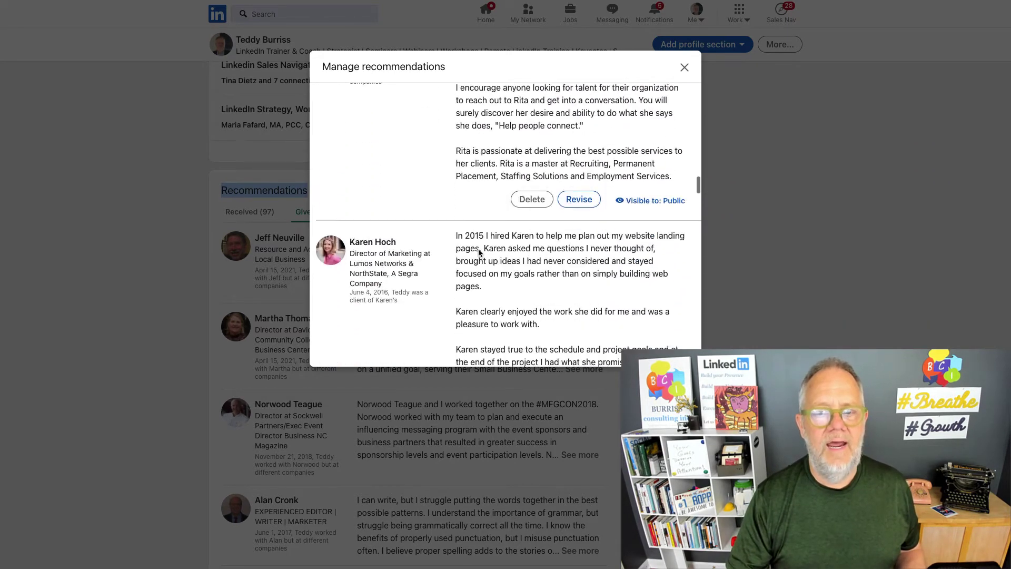
scroll(478, 249, down, 4)
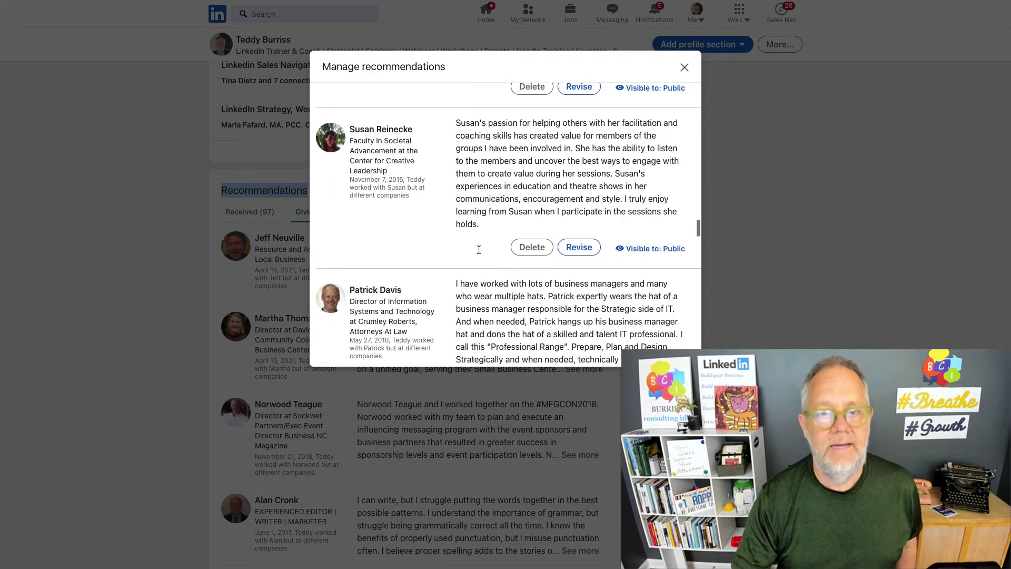
scroll(479, 250, down, 1)
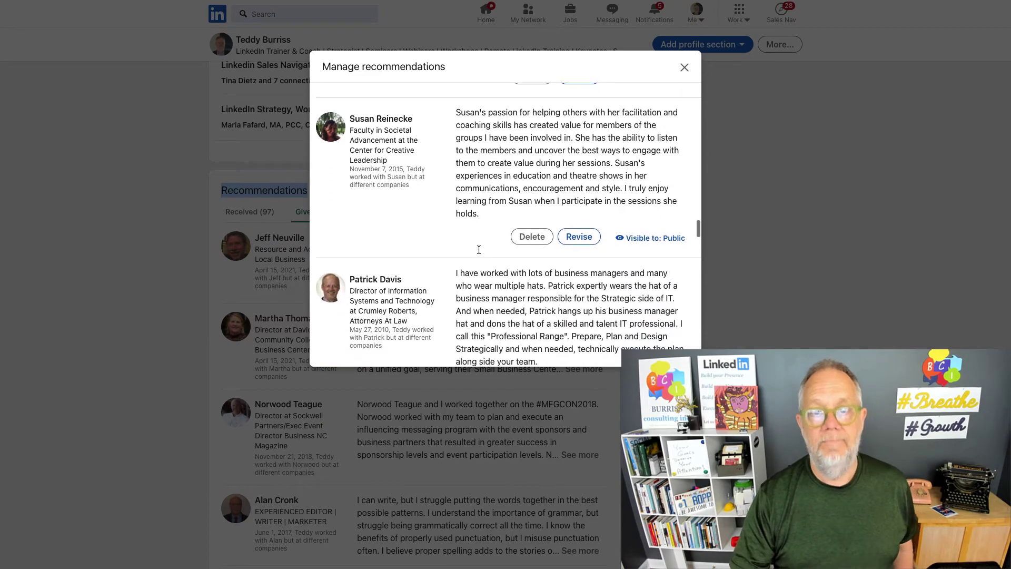
- Open the November 7, 2015 recommendation for revision, highlight its text, and close it without sending
click(579, 237)
drag(355, 173, 435, 216)
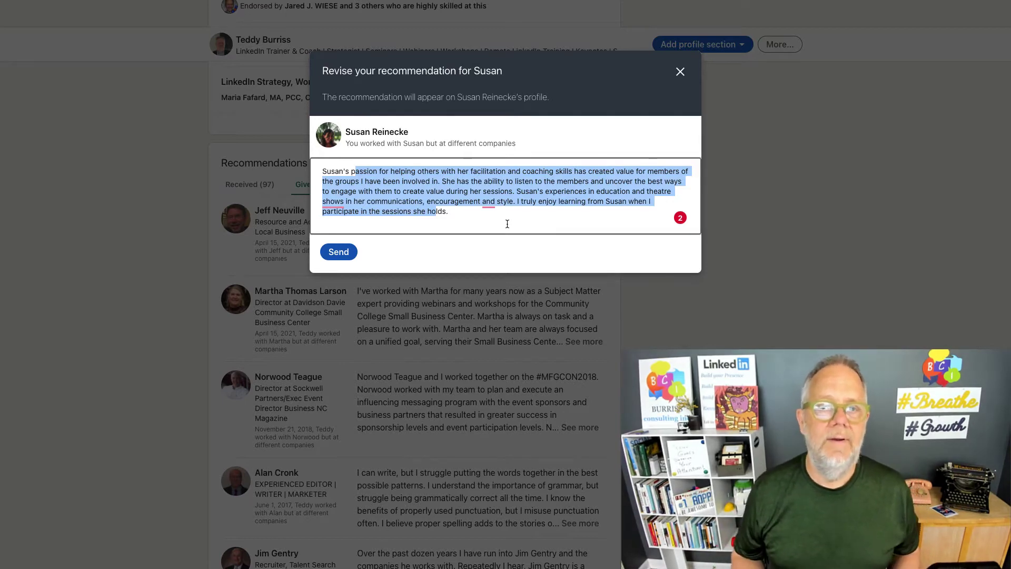
click(679, 77)
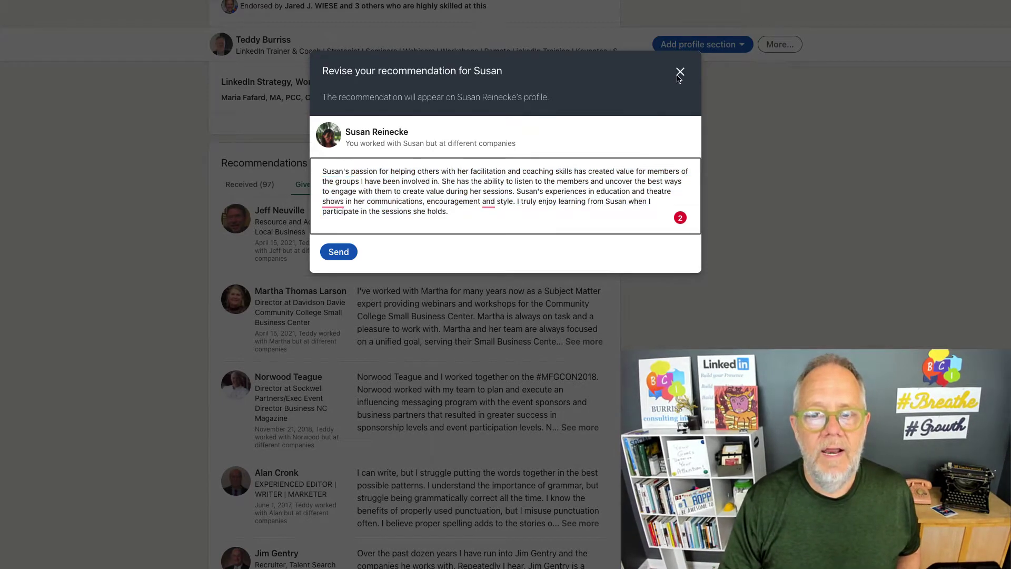
- Look over the given recommendations on the profile and reopen the recommendations manager on the given list
scroll(472, 225, down, 6)
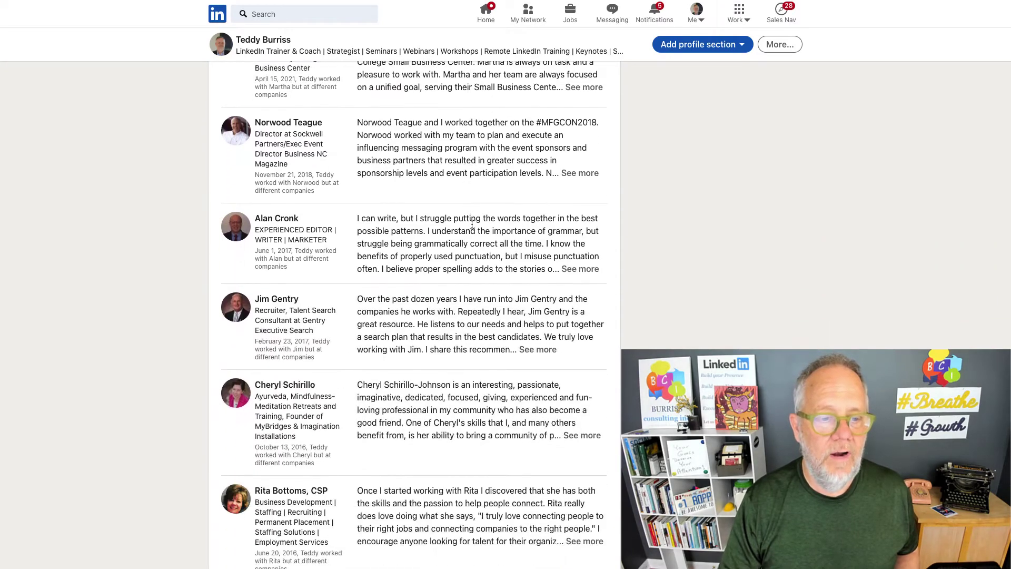
scroll(472, 225, down, 4)
scroll(473, 225, up, 4)
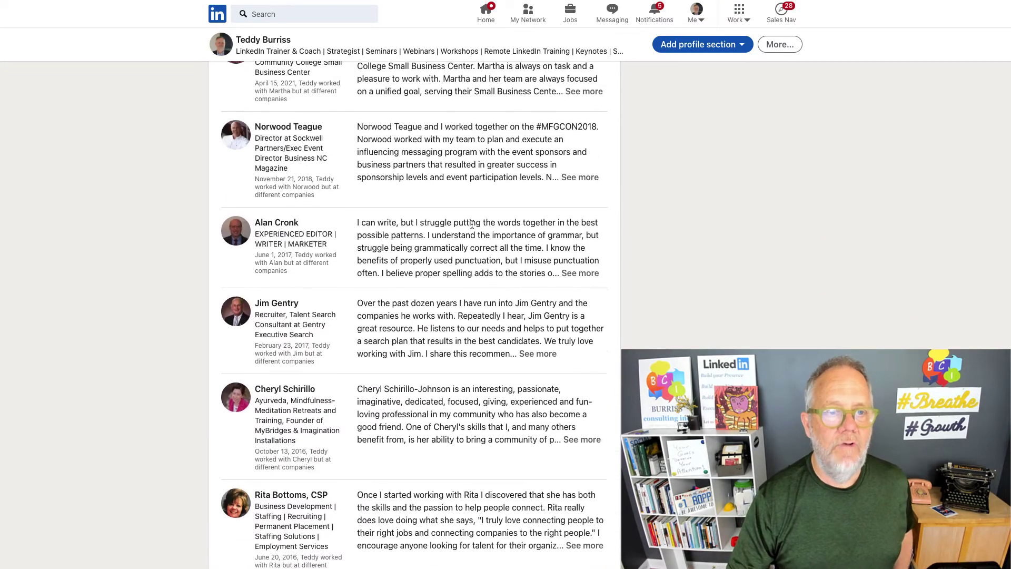
scroll(472, 224, up, 3)
scroll(472, 225, down, 1)
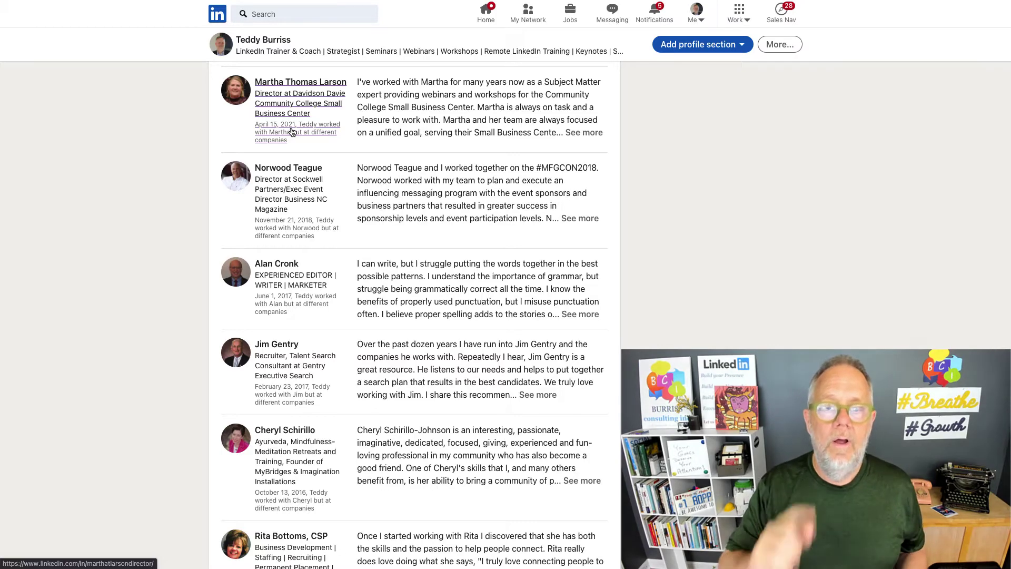
scroll(293, 132, up, 4)
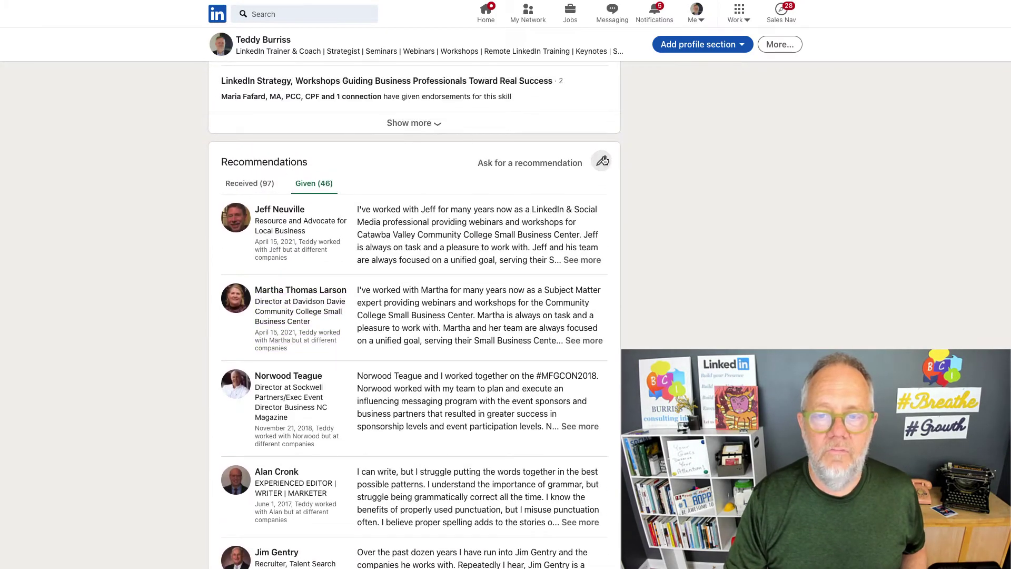
click(570, 223)
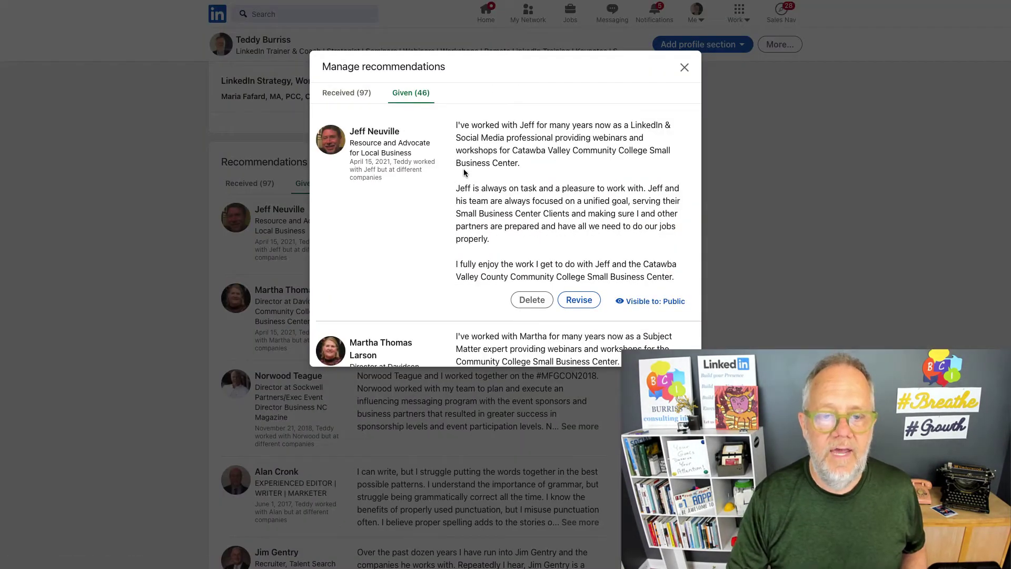
- Check the visibility options of the recommendation given to the Davidson Davie Community College director, leaving it on Public
scroll(464, 169, down, 5)
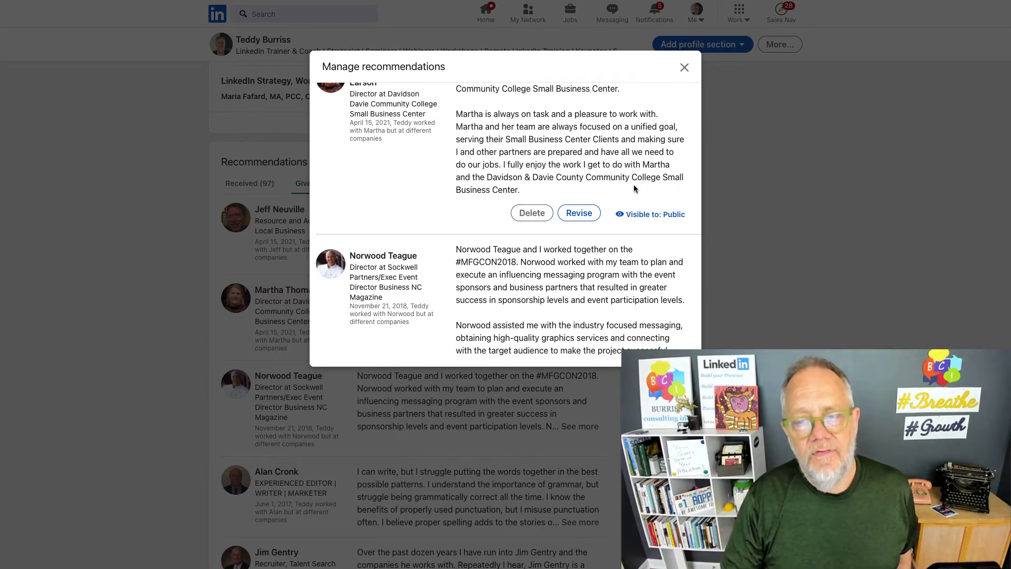
click(651, 220)
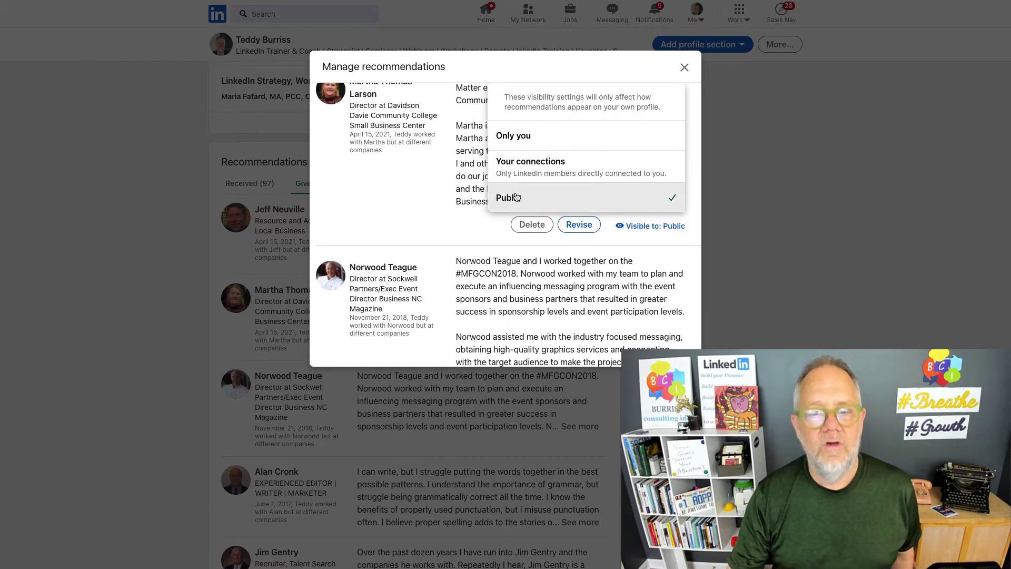
click(412, 213)
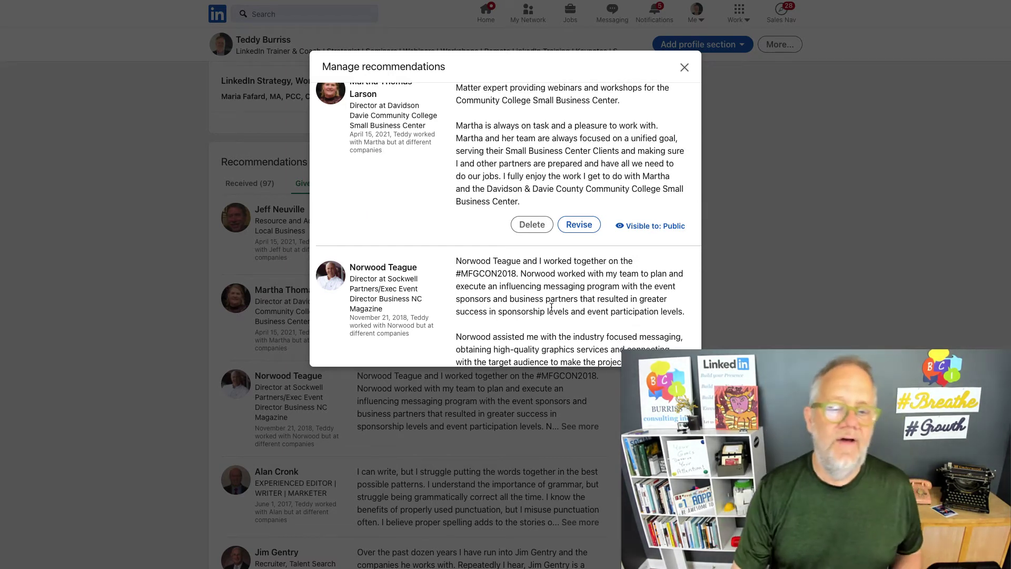
- Examine the older given recommendations in the manager for ones worth revising or deleting
scroll(551, 308, down, 15)
scroll(552, 311, down, 15)
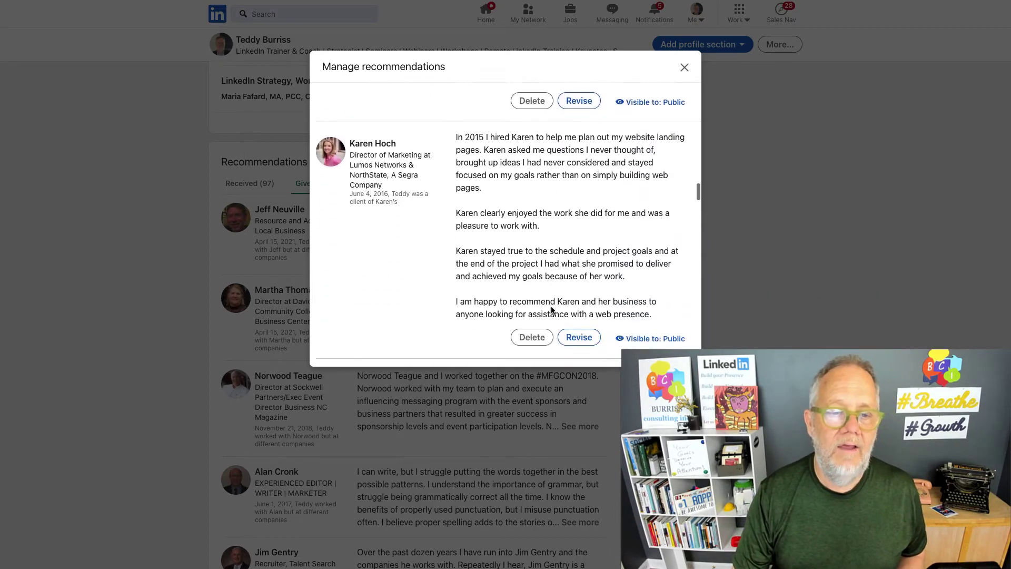
scroll(552, 308, down, 3)
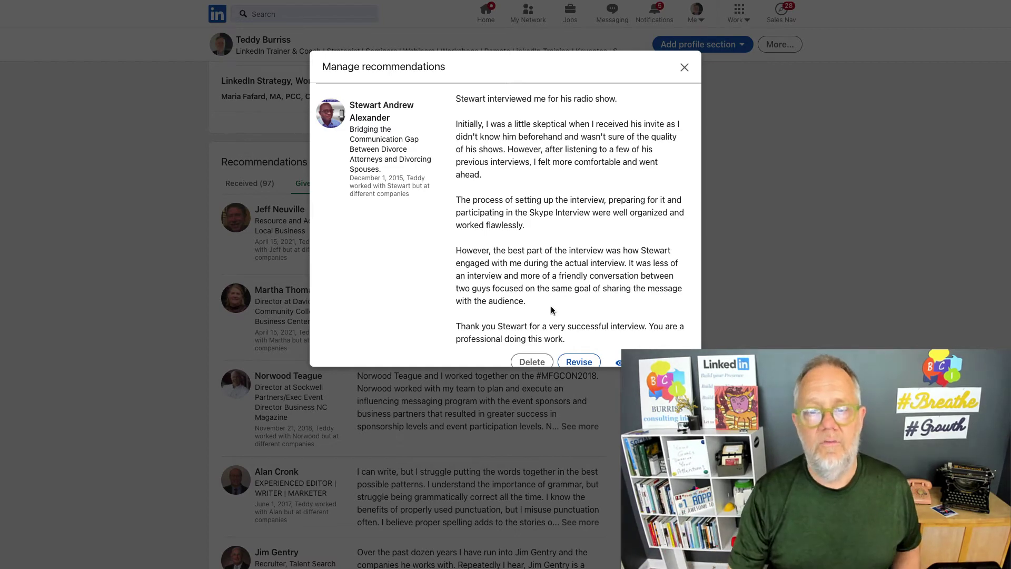
scroll(551, 310, down, 2)
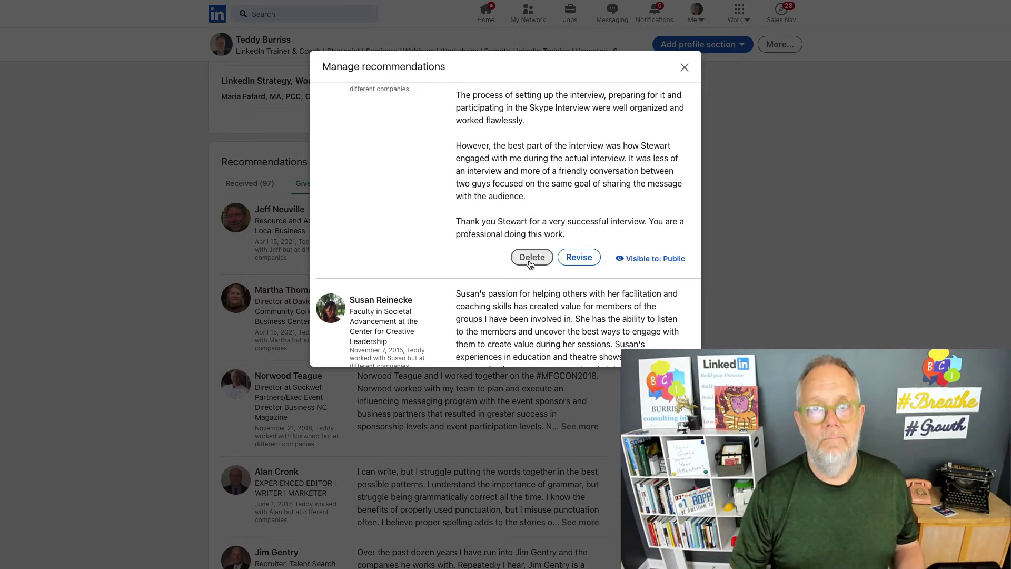
scroll(576, 304, down, 15)
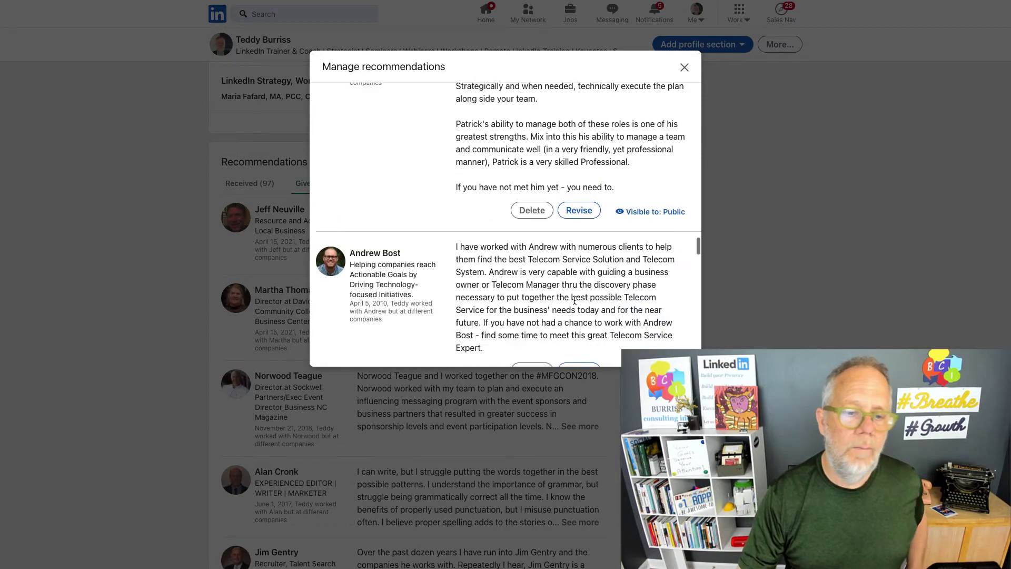
scroll(575, 303, down, 20)
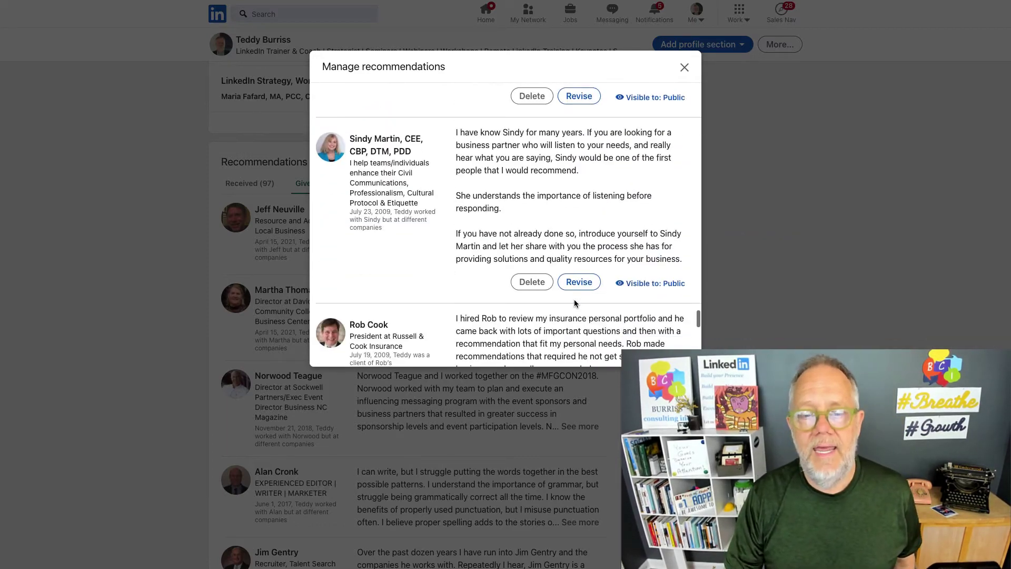
scroll(576, 304, down, 15)
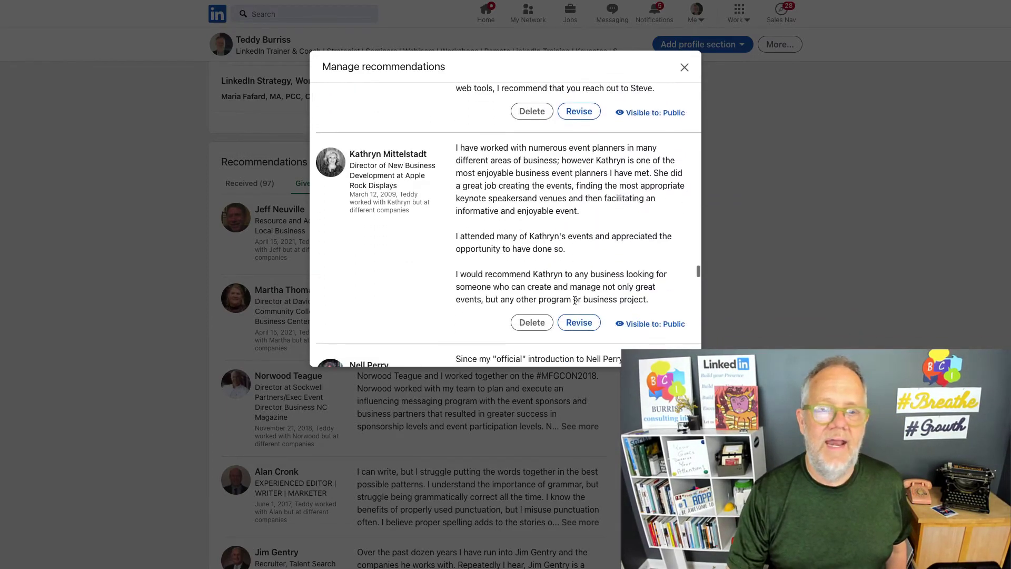
scroll(575, 301, down, 15)
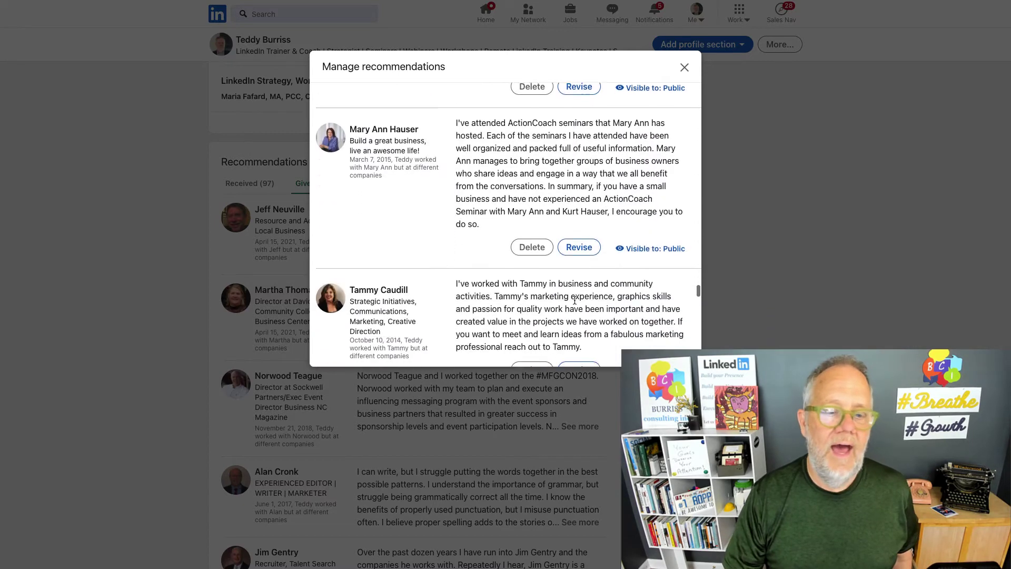
scroll(575, 301, down, 12)
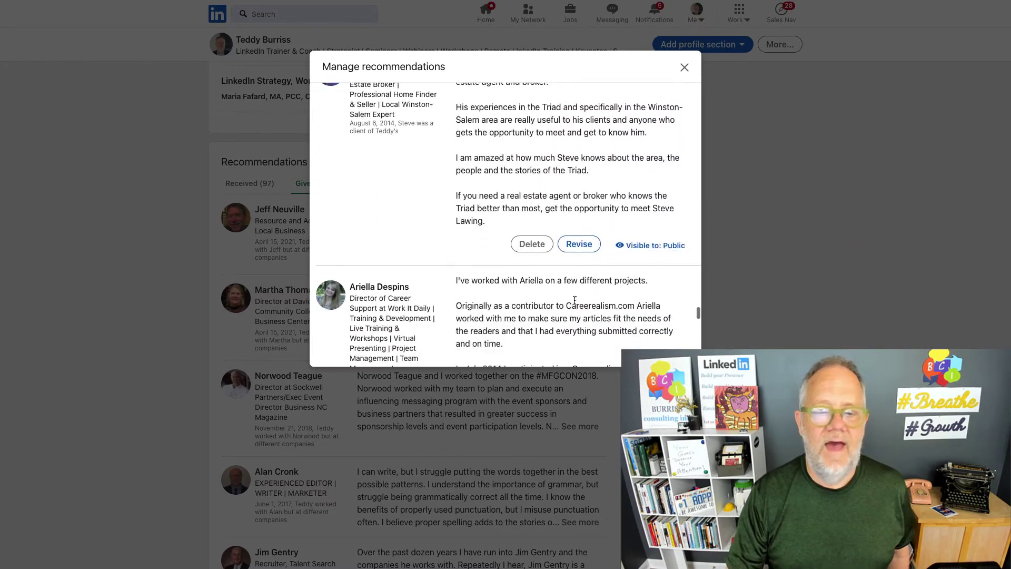
scroll(575, 300, down, 4)
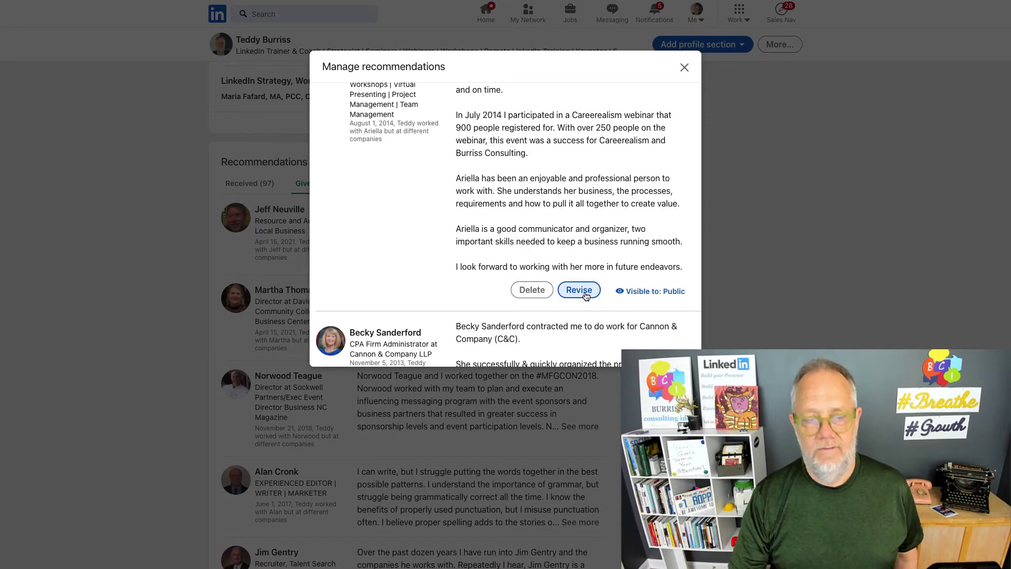
- Finish looking over the given recommendations and switch the recommendations manager to the received list
scroll(566, 263, down, 5)
scroll(566, 261, up, 5)
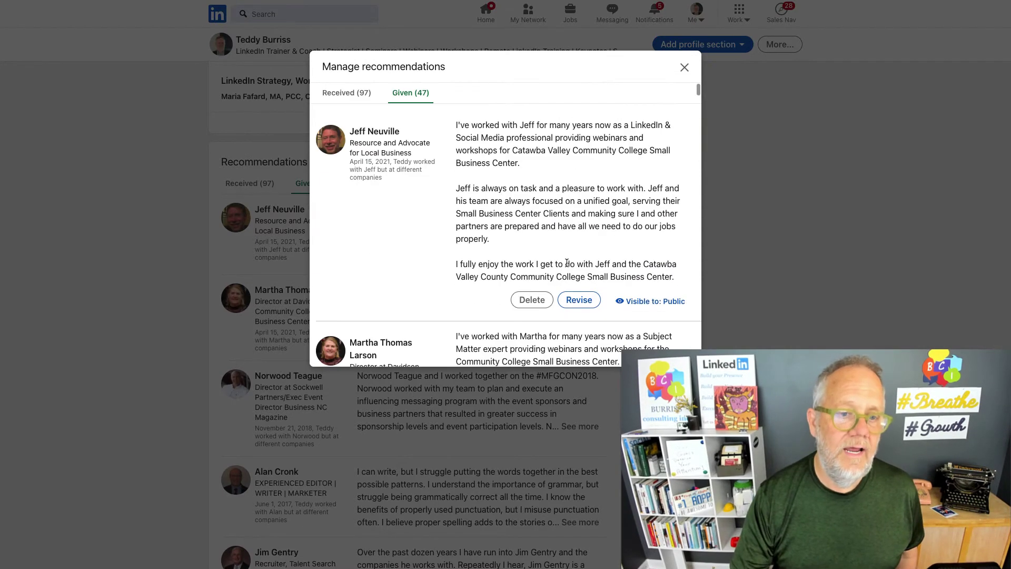
click(345, 93)
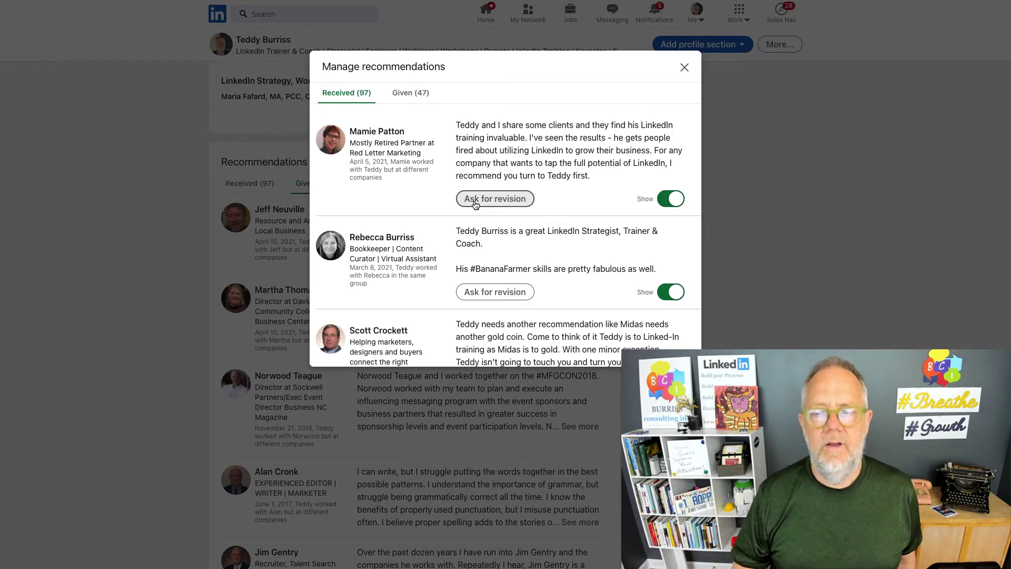
- Toggle the April 5, 2021 received recommendation between Hide and Show, leaving it set to Show
click(673, 207)
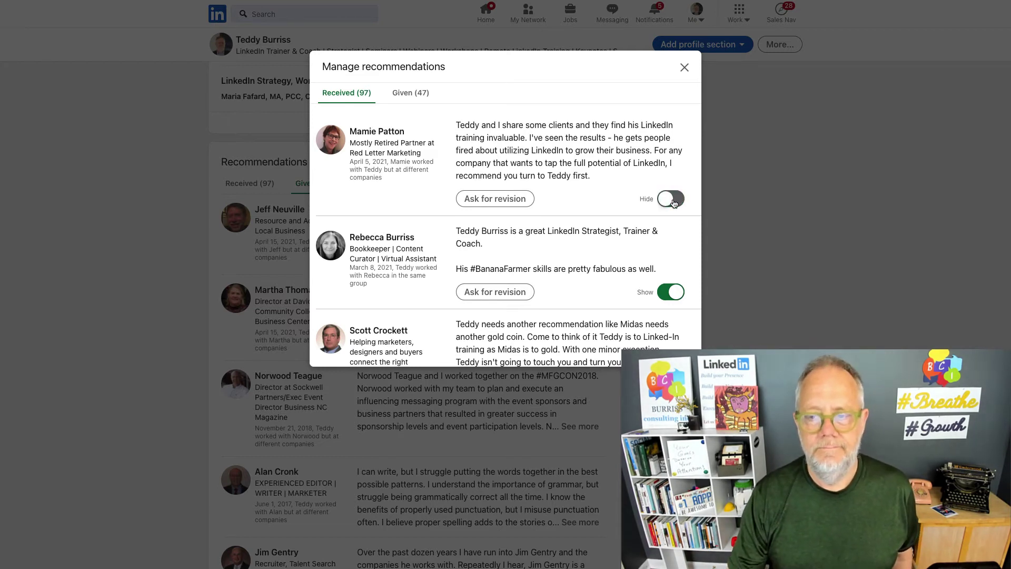
click(667, 204)
click(674, 205)
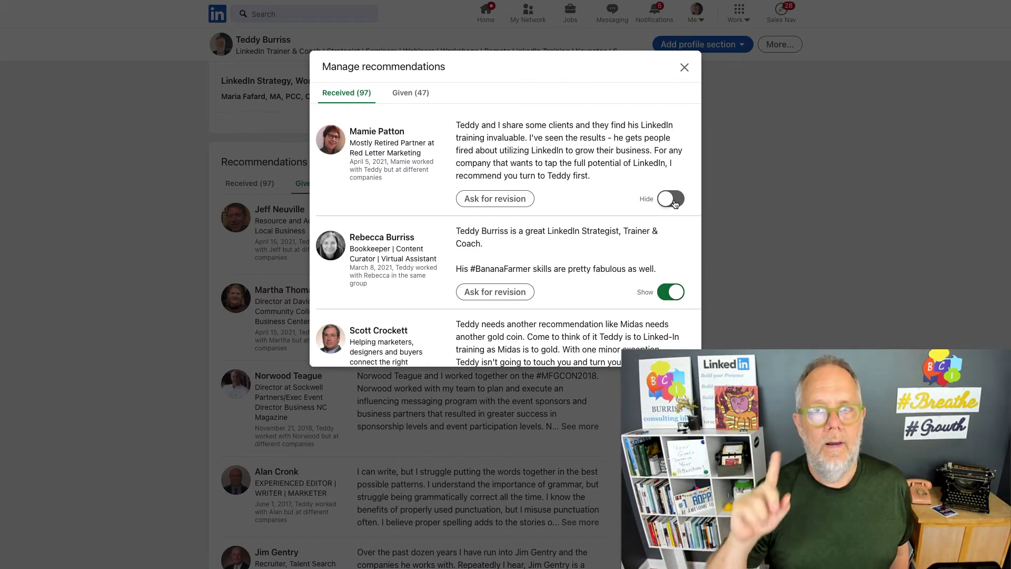
click(673, 201)
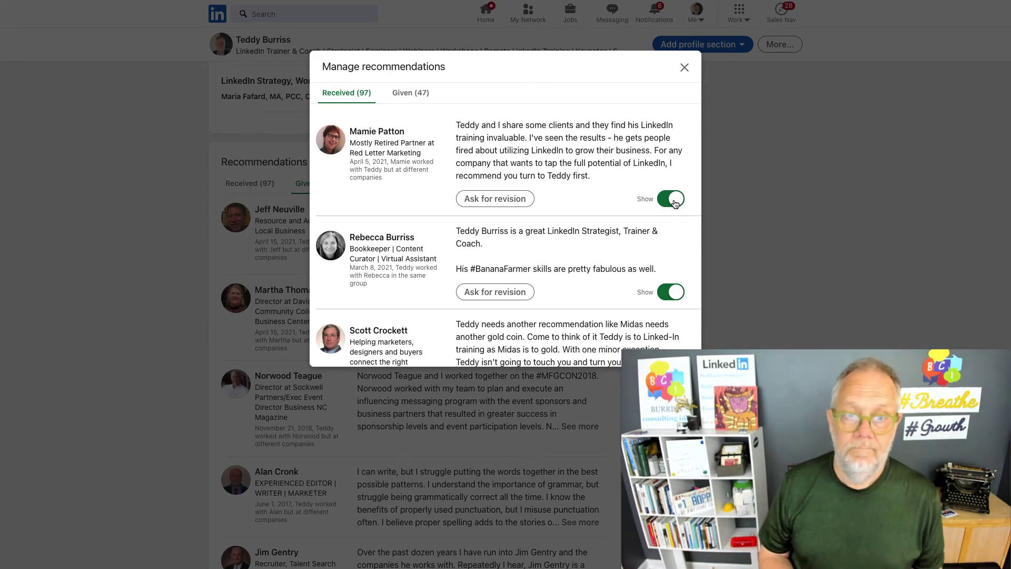
- Leave the recommendations manager and look over the received recommendations on the profile page
click(255, 216)
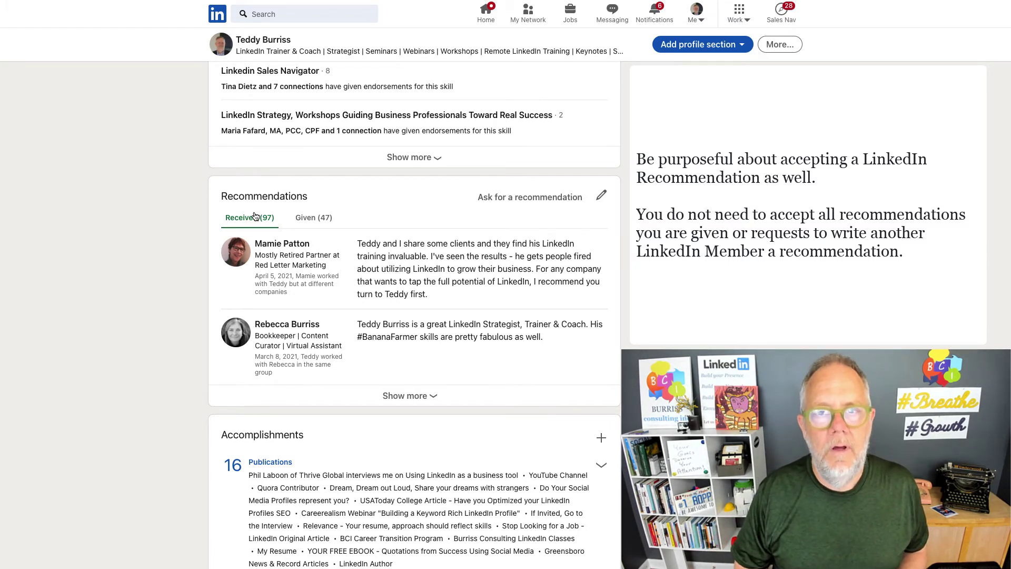
scroll(254, 216, up, 20)
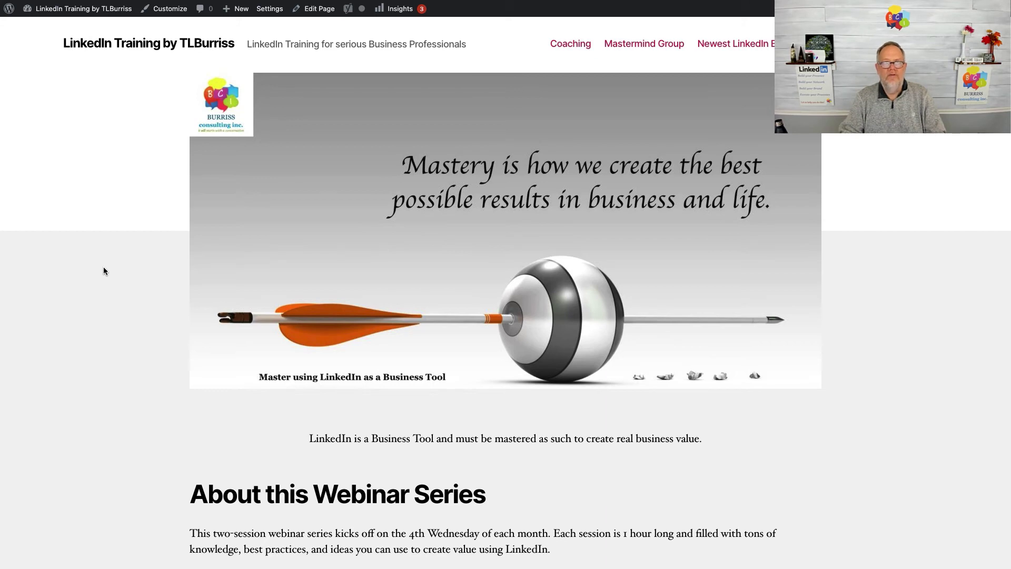
- Read the webinar series page on the LinkedIn Training site, from the session topics and guides to the bonus and registration link
scroll(103, 267, down, 6)
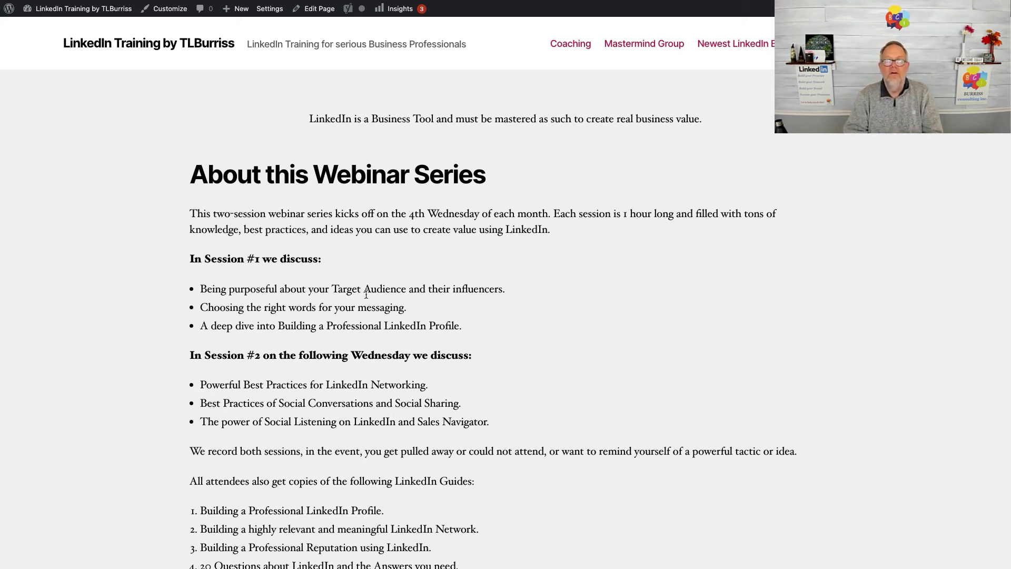
scroll(366, 295, down, 3)
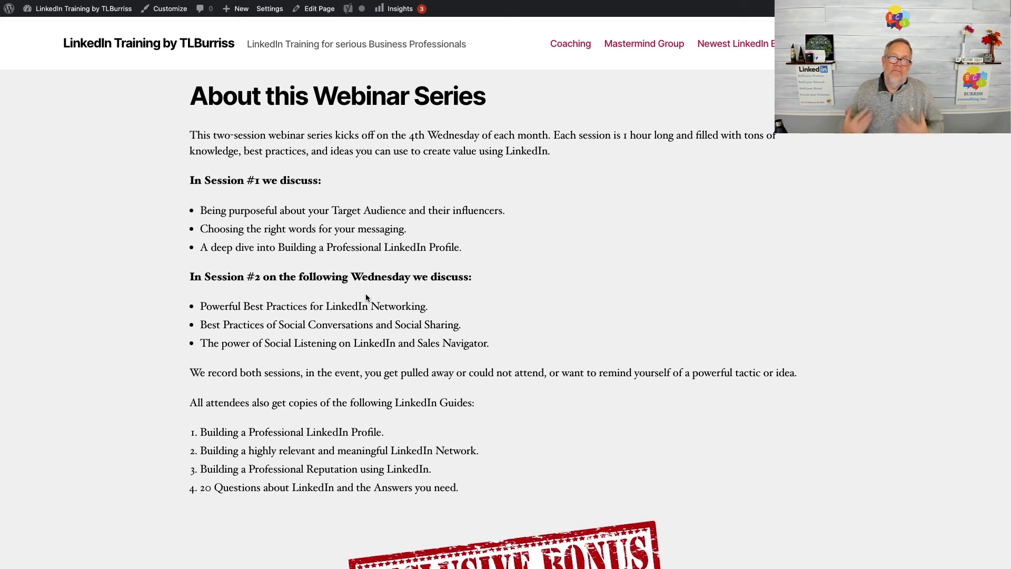
scroll(481, 377, down, 2)
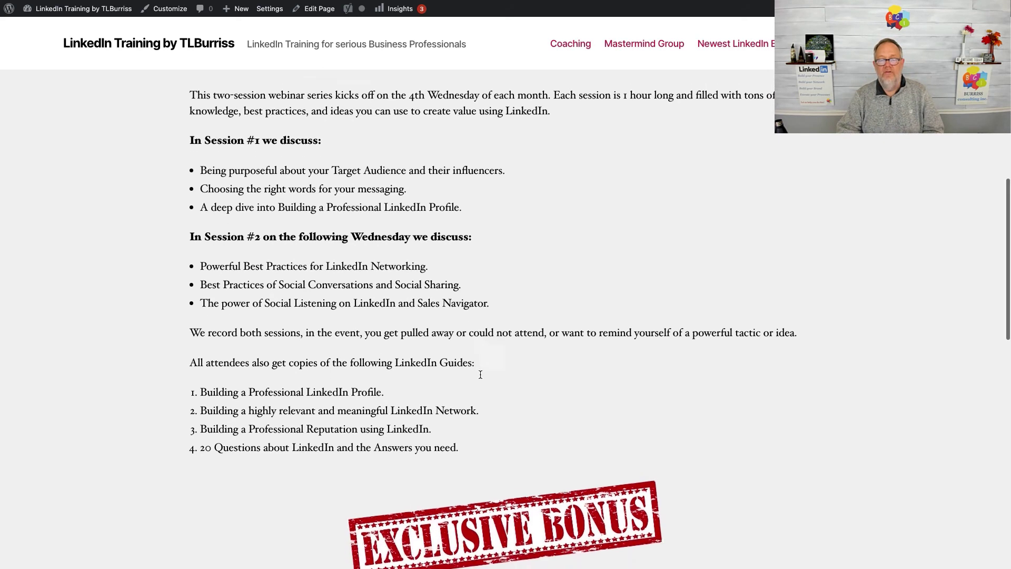
scroll(480, 378, down, 2)
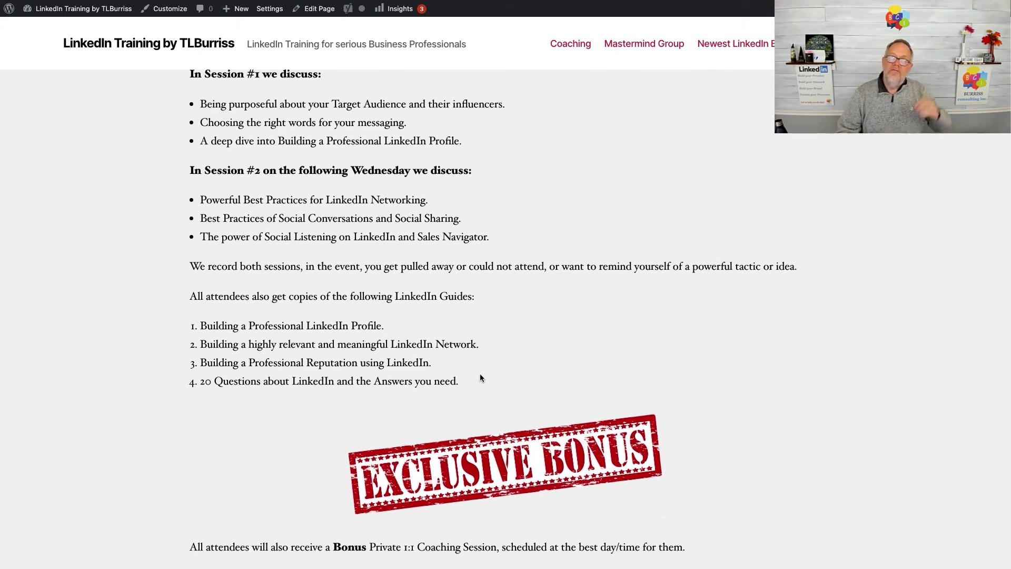
scroll(480, 378, down, 6)
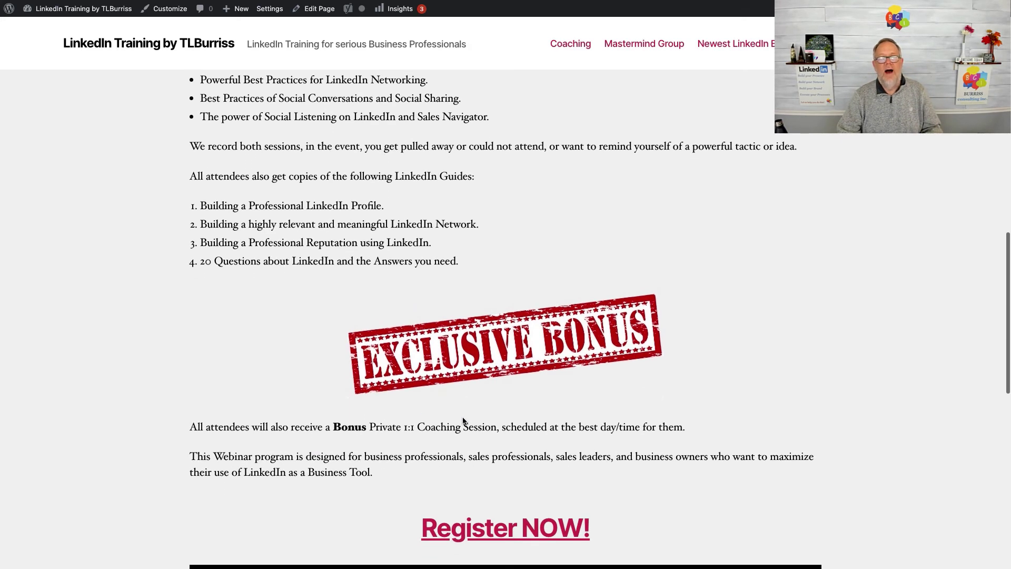
scroll(464, 420, down, 1)
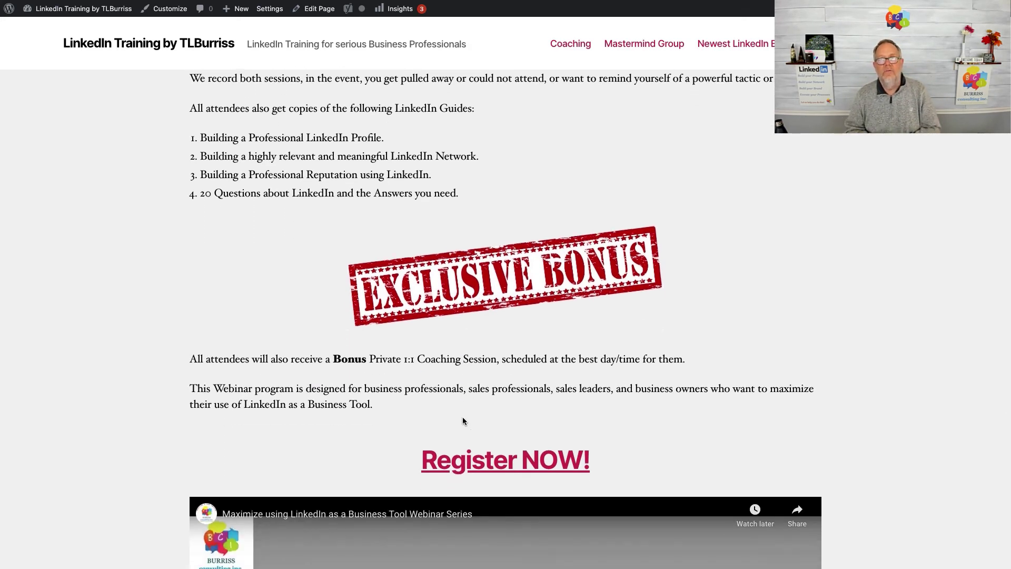